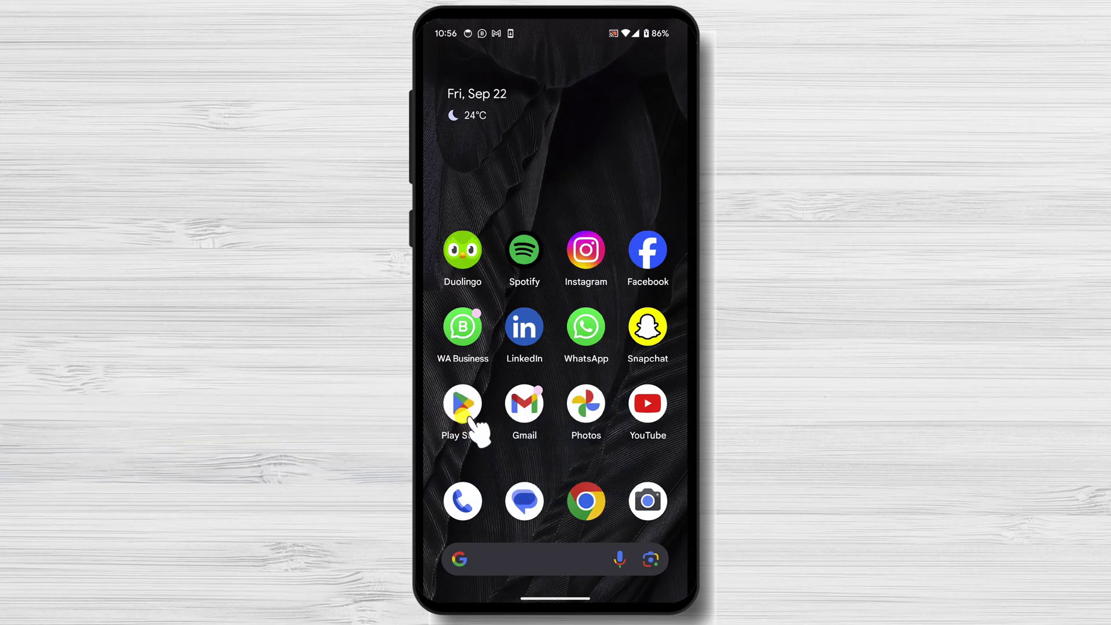
# Search Google Play for 'opera', install Opera browser with AI, and launch it.
pyautogui.click(463, 415)
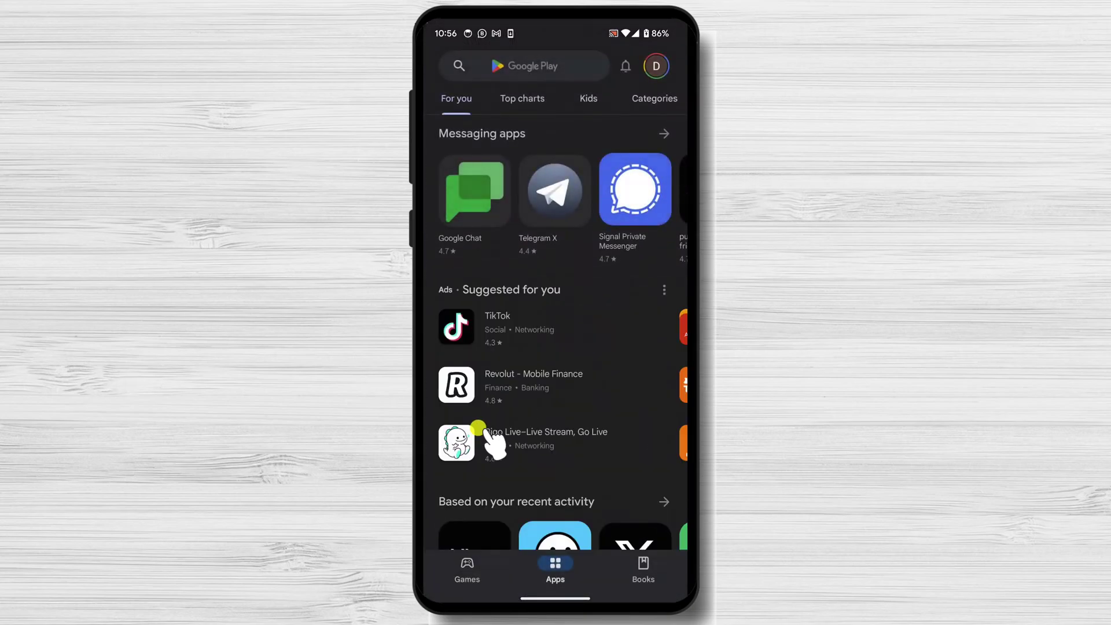
pyautogui.click(547, 62)
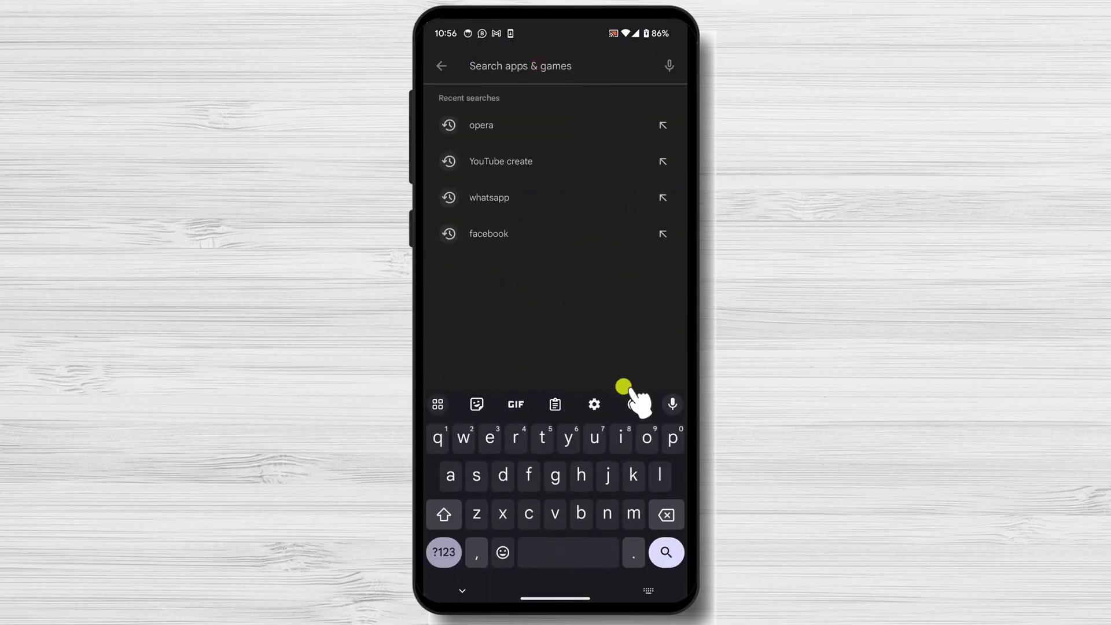
pyautogui.write('op')
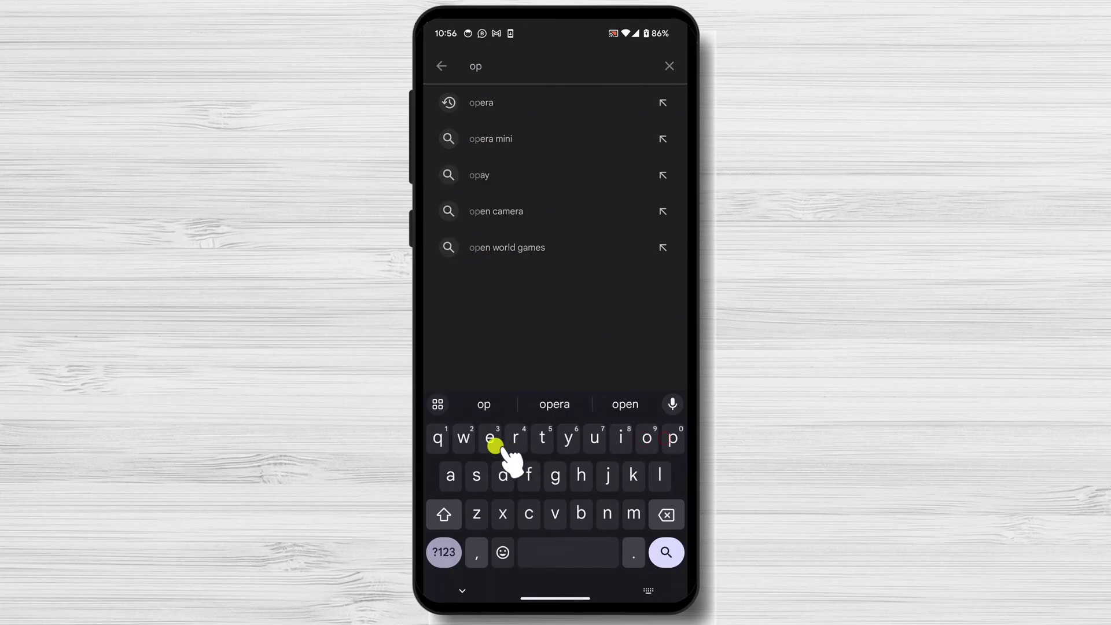
pyautogui.write('era')
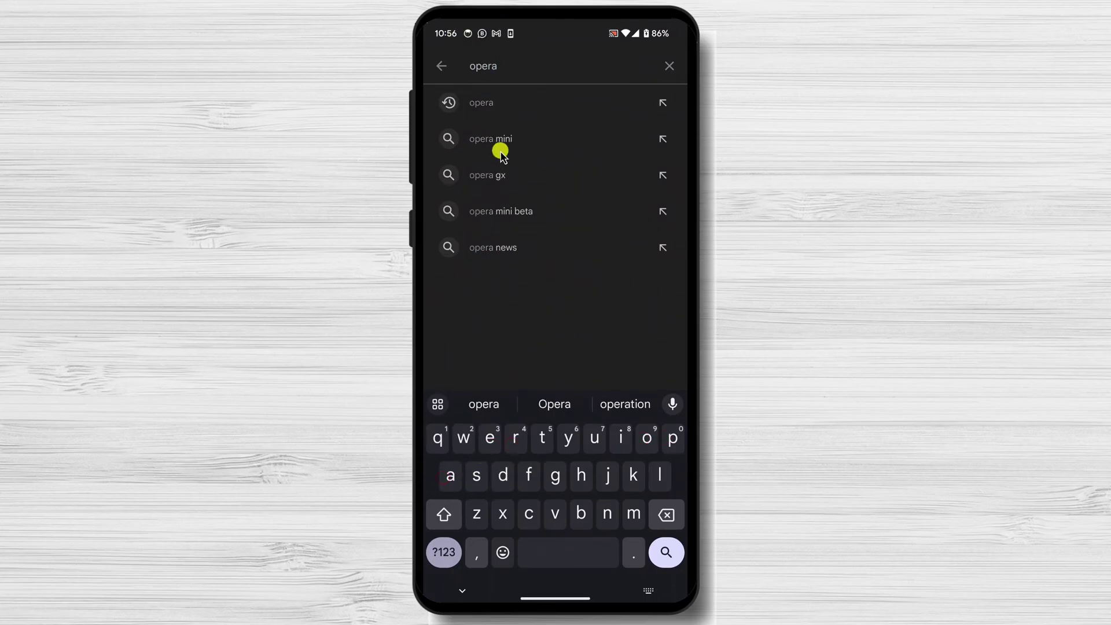
pyautogui.click(483, 106)
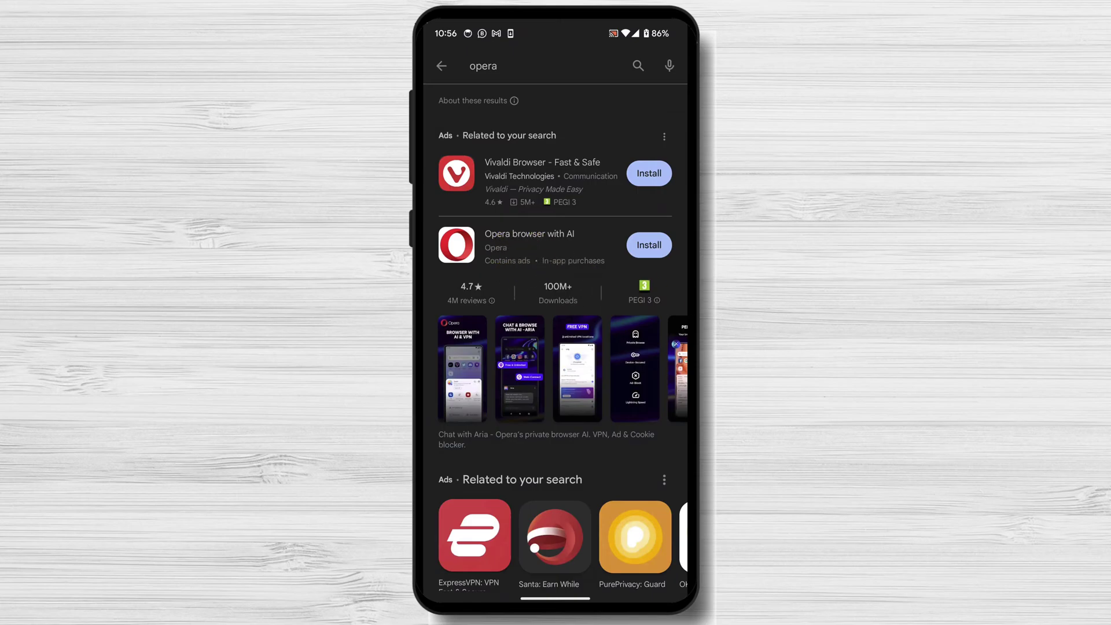
pyautogui.click(669, 253)
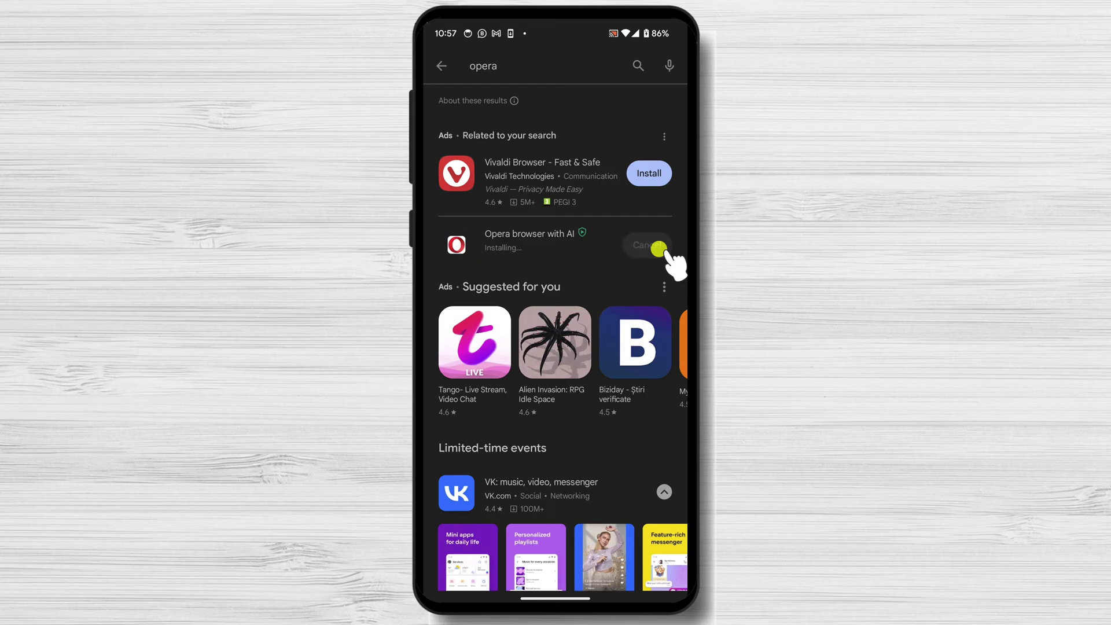
pyautogui.click(642, 247)
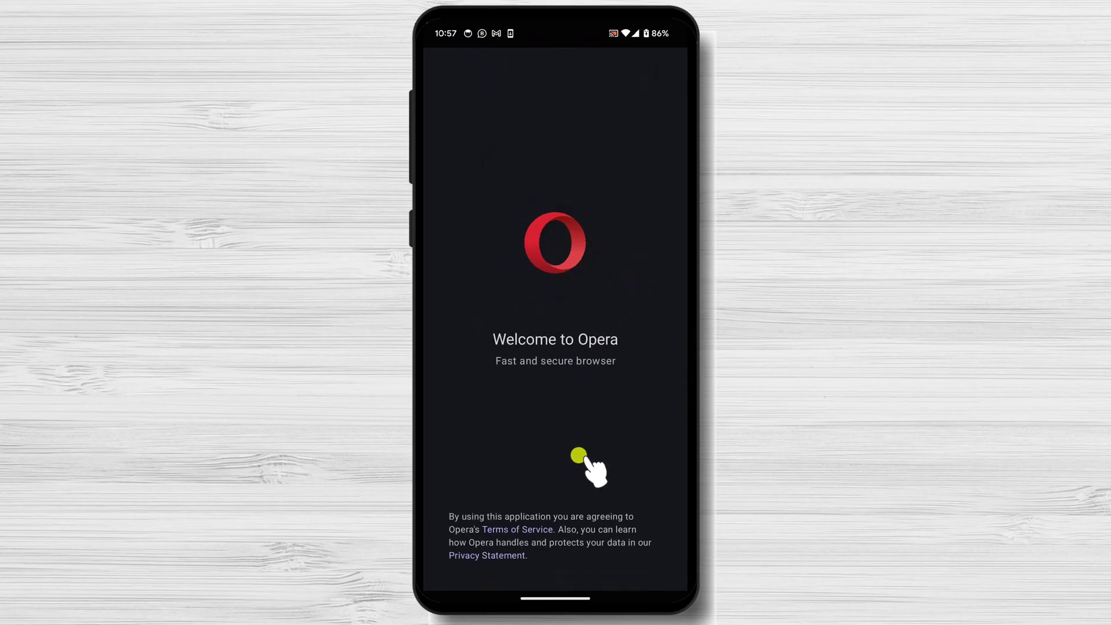
# Continue past the Welcome to Opera screen, accepting the terms.
pyautogui.click(567, 567)
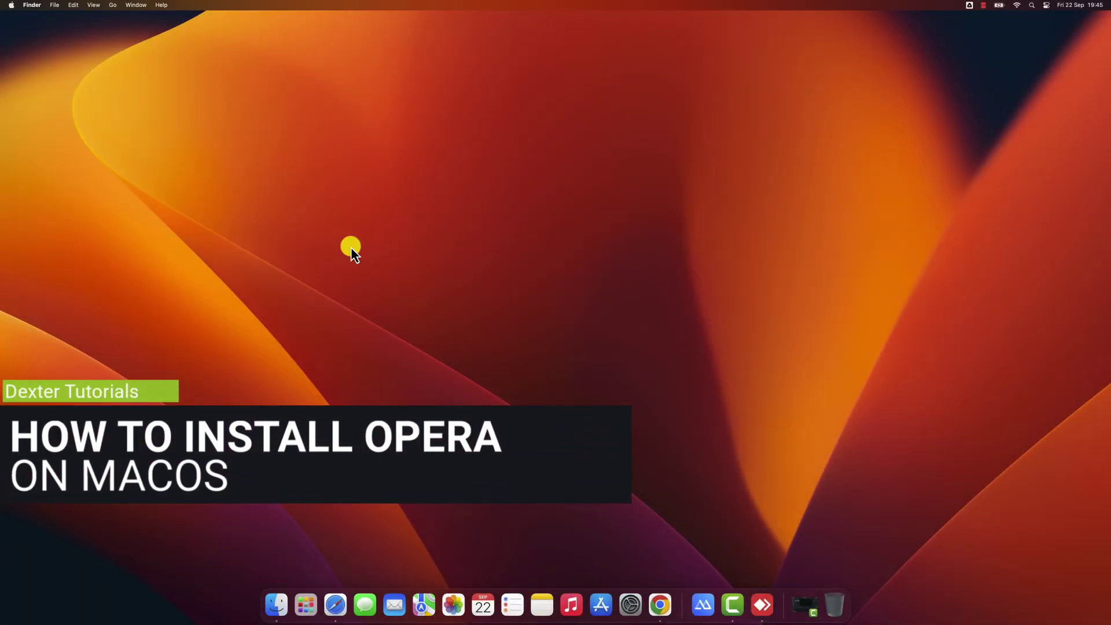
# In Safari, search the web for 'opera' and open the Opera Web Browser download page.
pyautogui.click(337, 614)
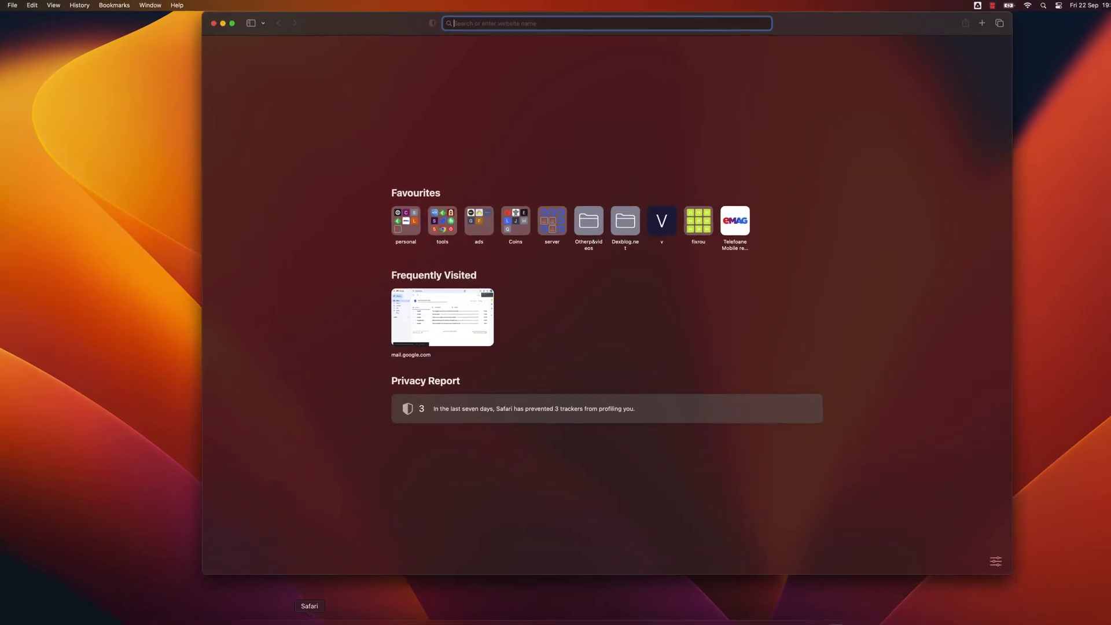
pyautogui.write('opera')
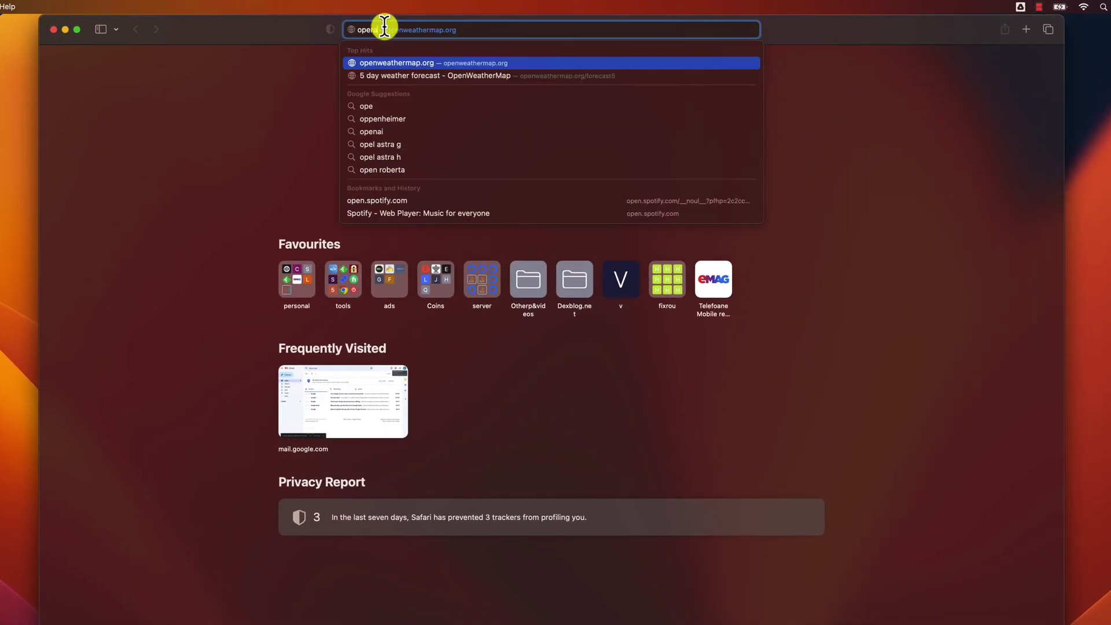
pyautogui.press('Return')
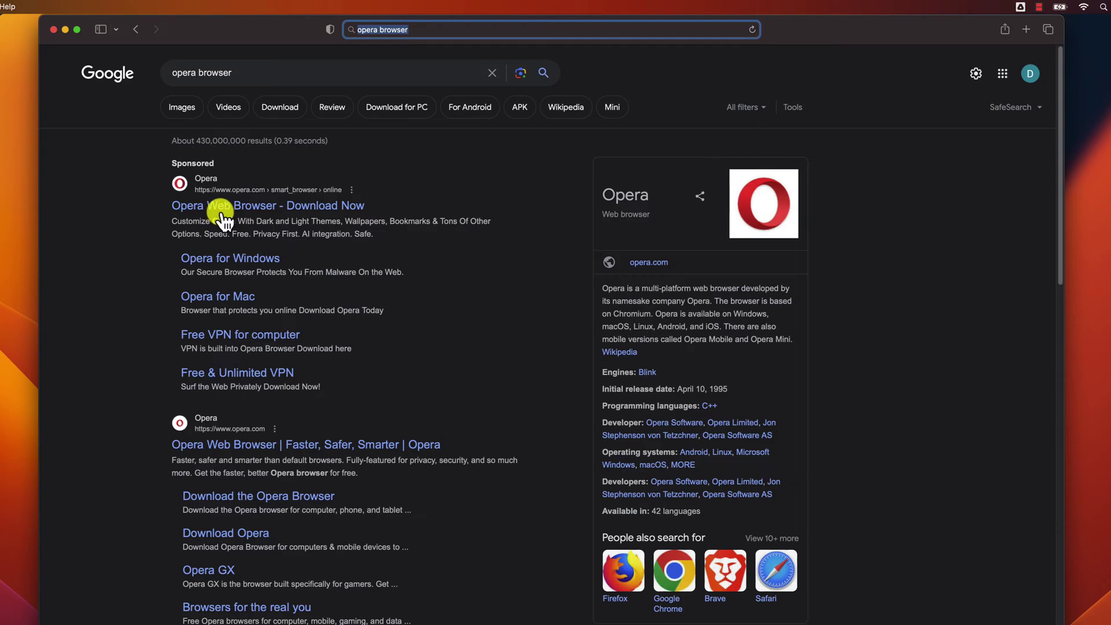
pyautogui.click(221, 212)
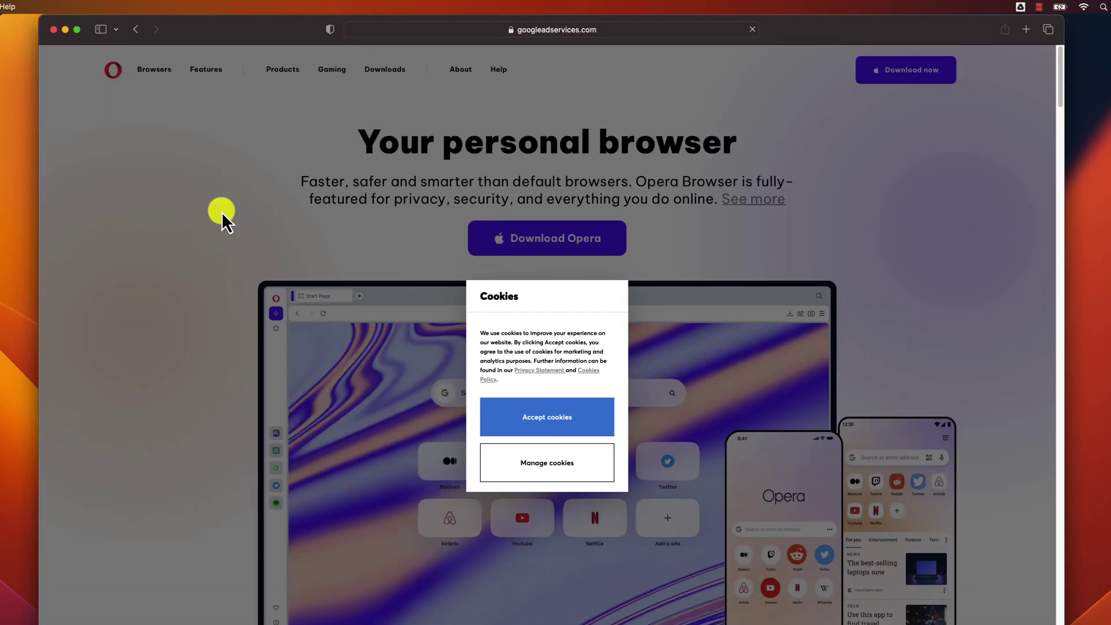
# Accept cookies, download Opera allowing opera.com downloads, and run Opera Installer from Downloads.
pyautogui.click(578, 434)
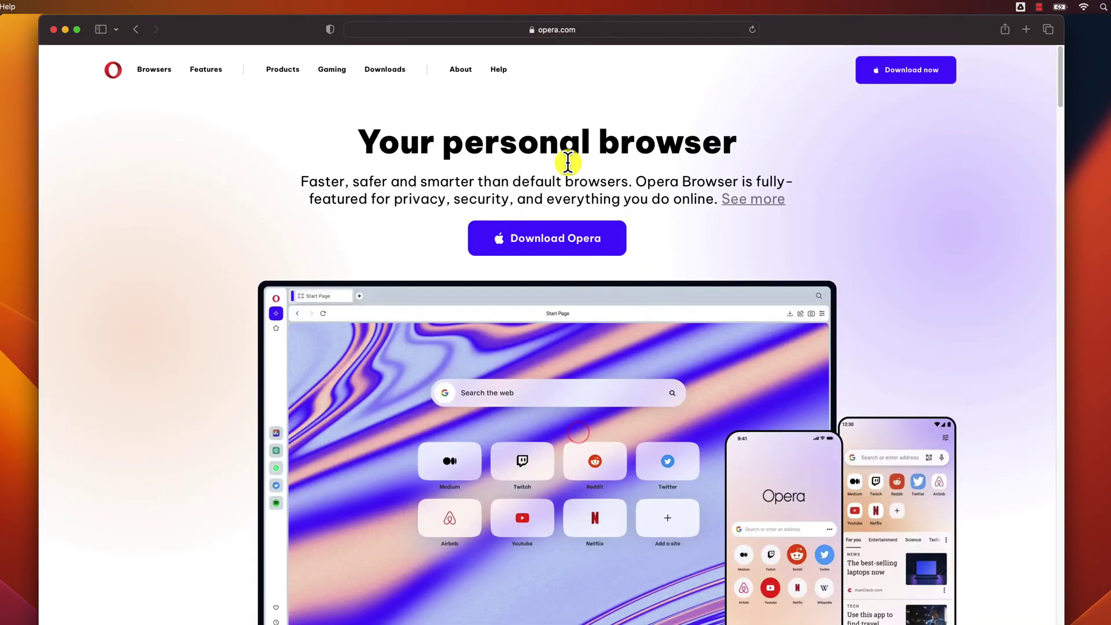
pyautogui.click(512, 239)
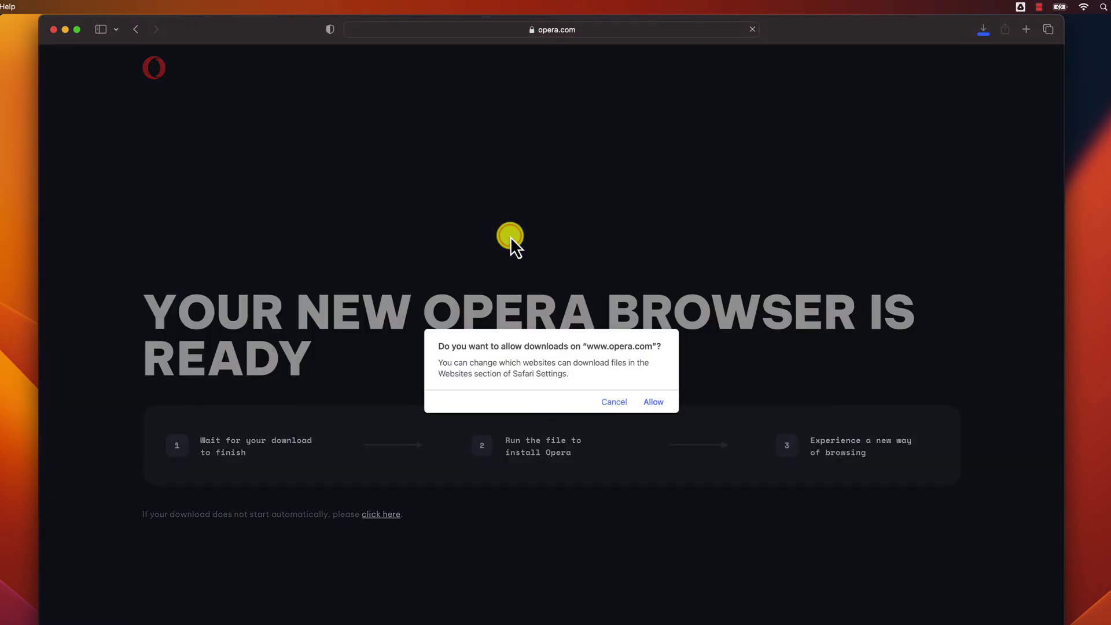
pyautogui.click(656, 401)
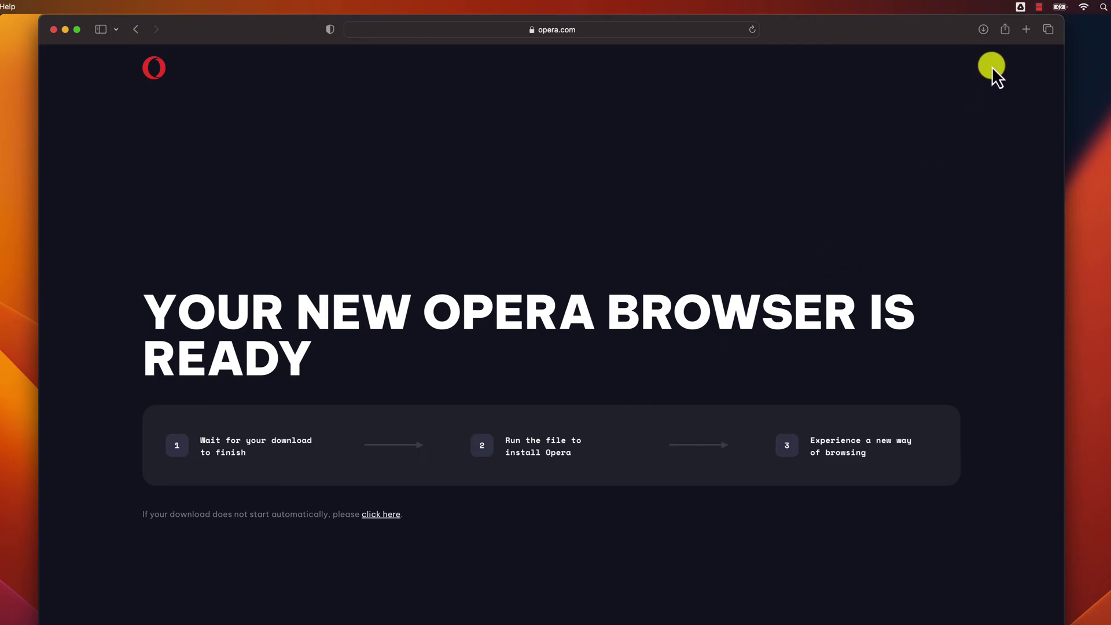
pyautogui.click(984, 29)
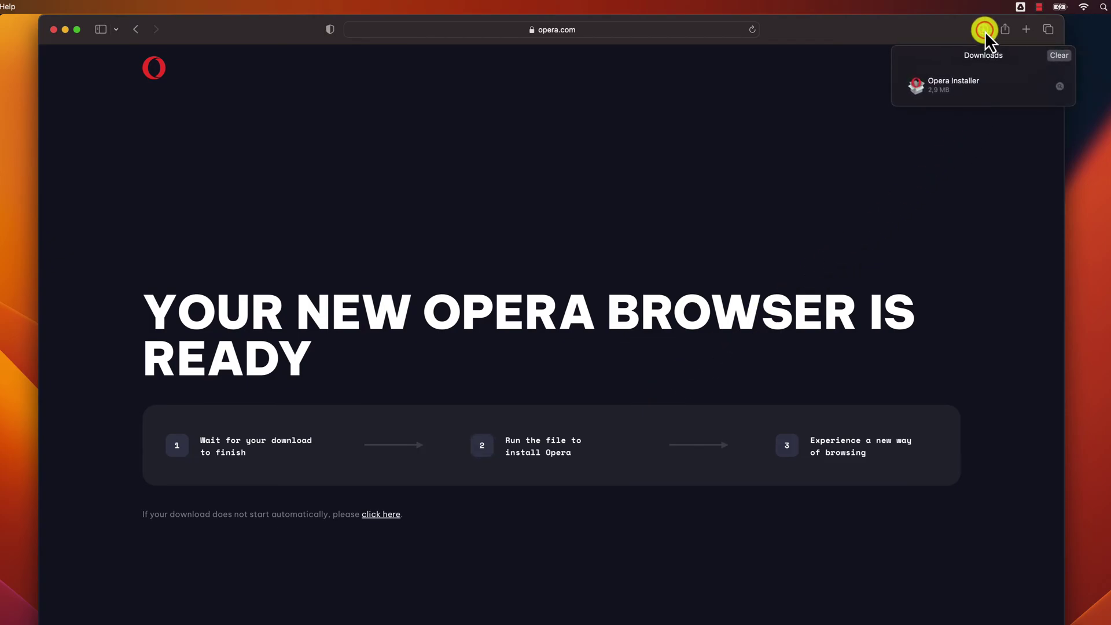
pyautogui.click(960, 89)
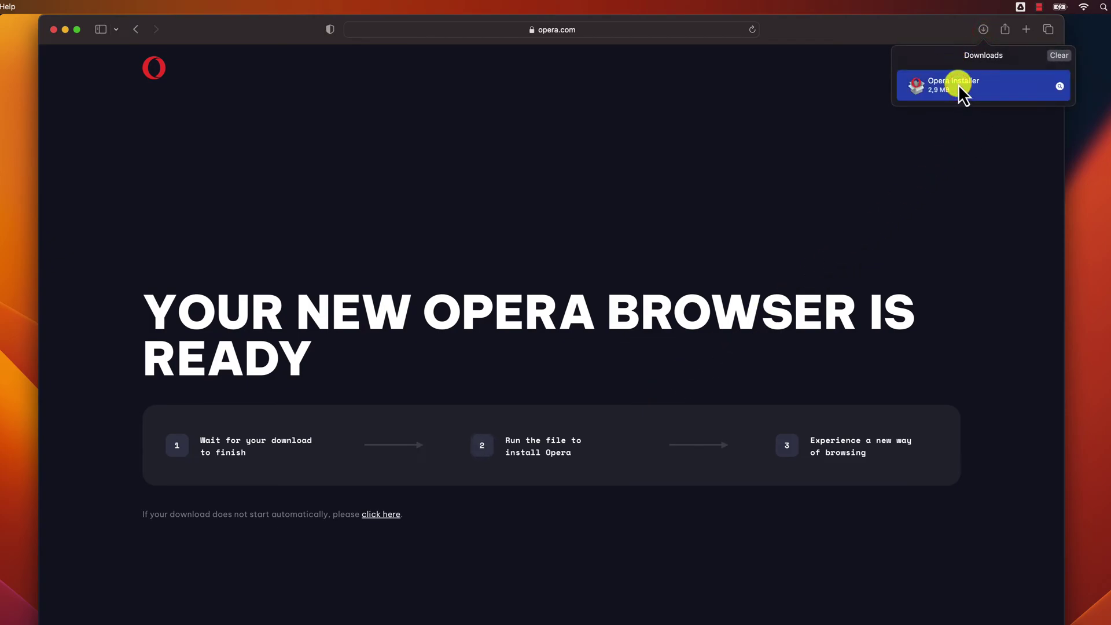
pyautogui.doubleClick(958, 85)
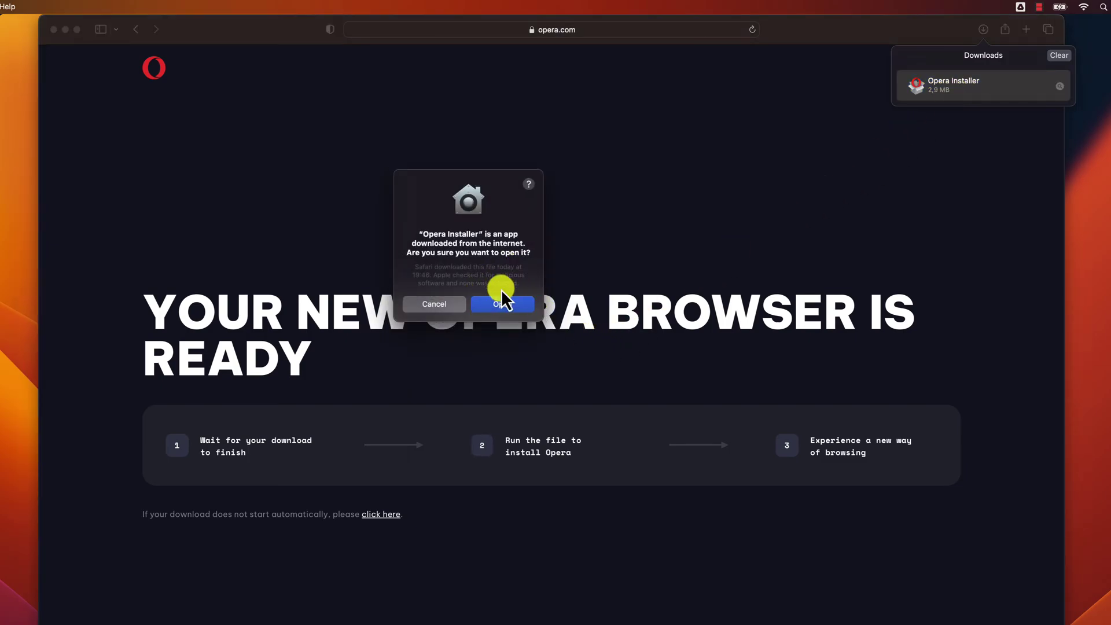
# Confirm opening the internet-downloaded installer, then Accept and Install Opera.
pyautogui.click(512, 308)
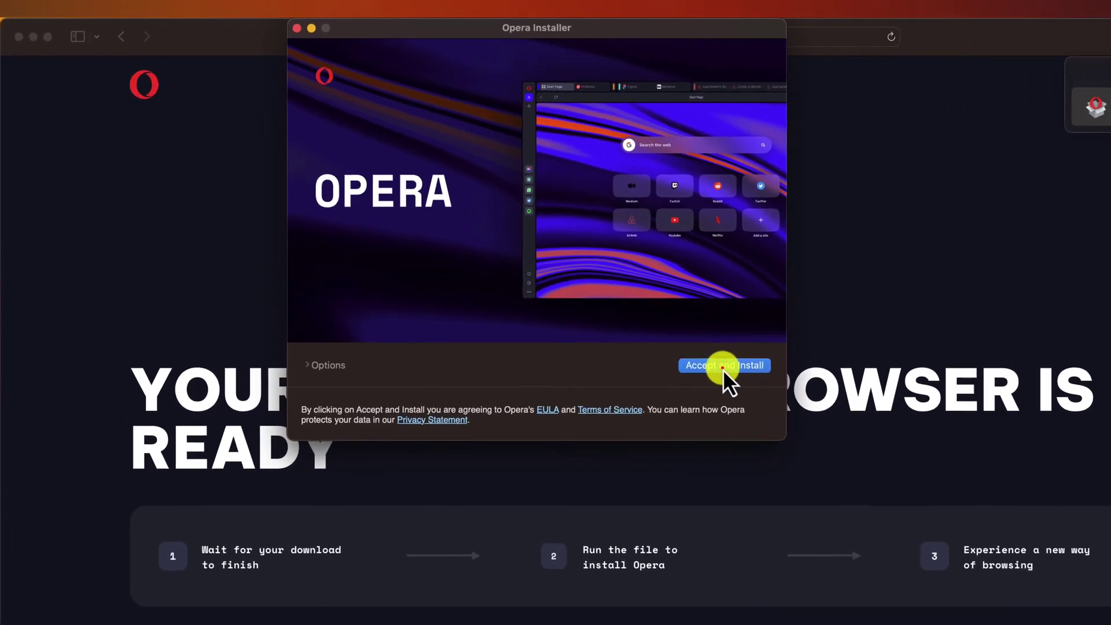
pyautogui.click(617, 293)
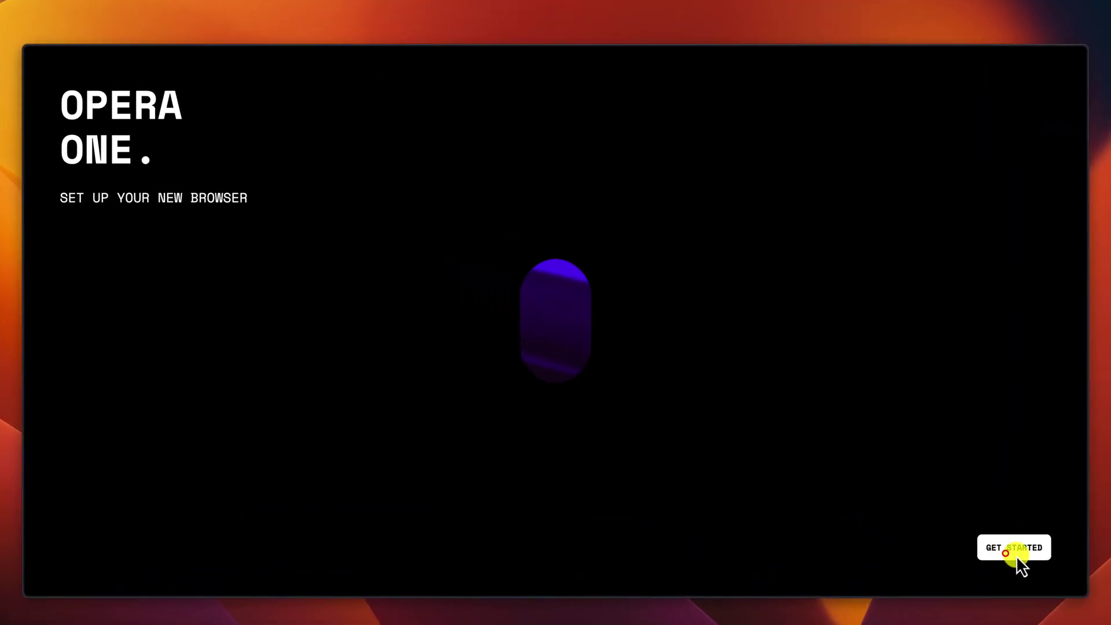
# Finish Opera One setup keeping the default theme and wallpaper with ad blocking off, then launch Microsoft Edge.
pyautogui.click(1016, 554)
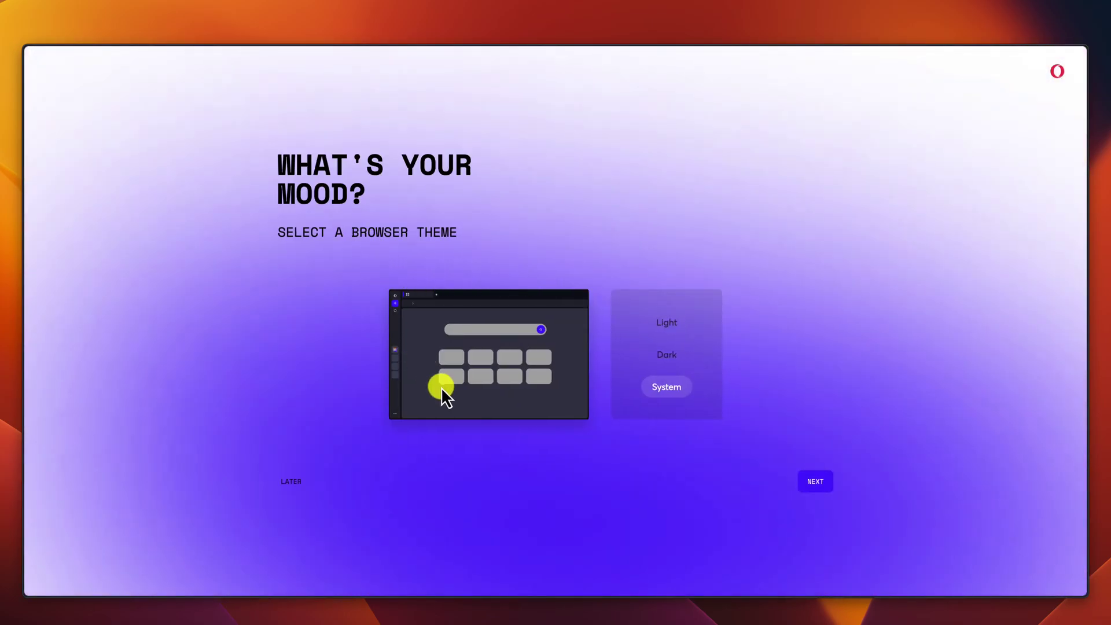
pyautogui.click(817, 481)
pyautogui.click(817, 482)
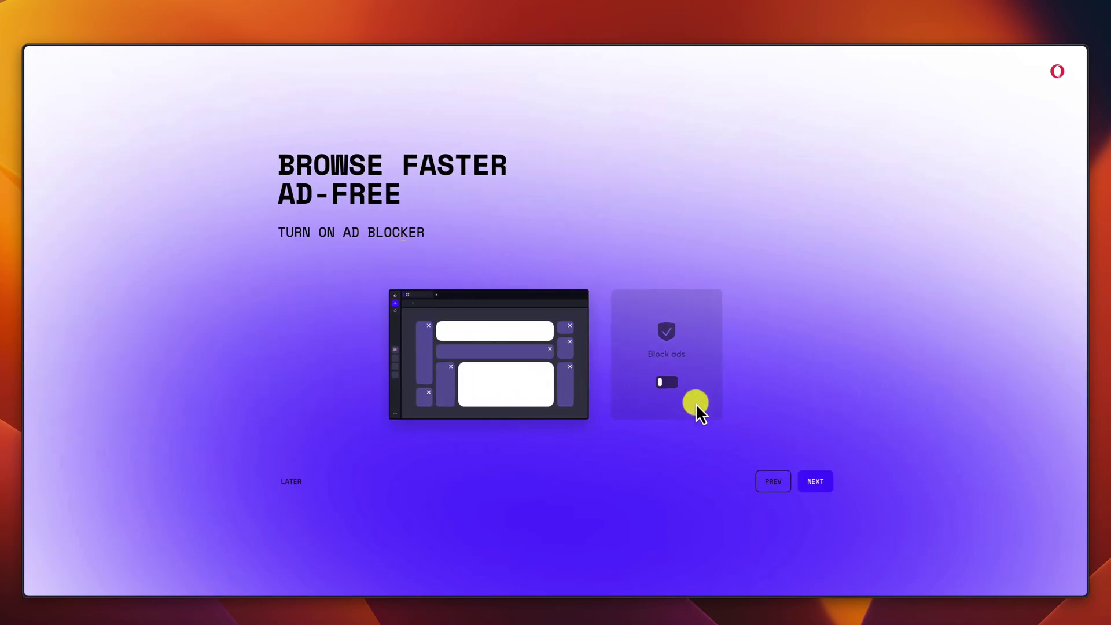
pyautogui.click(808, 479)
pyautogui.click(809, 480)
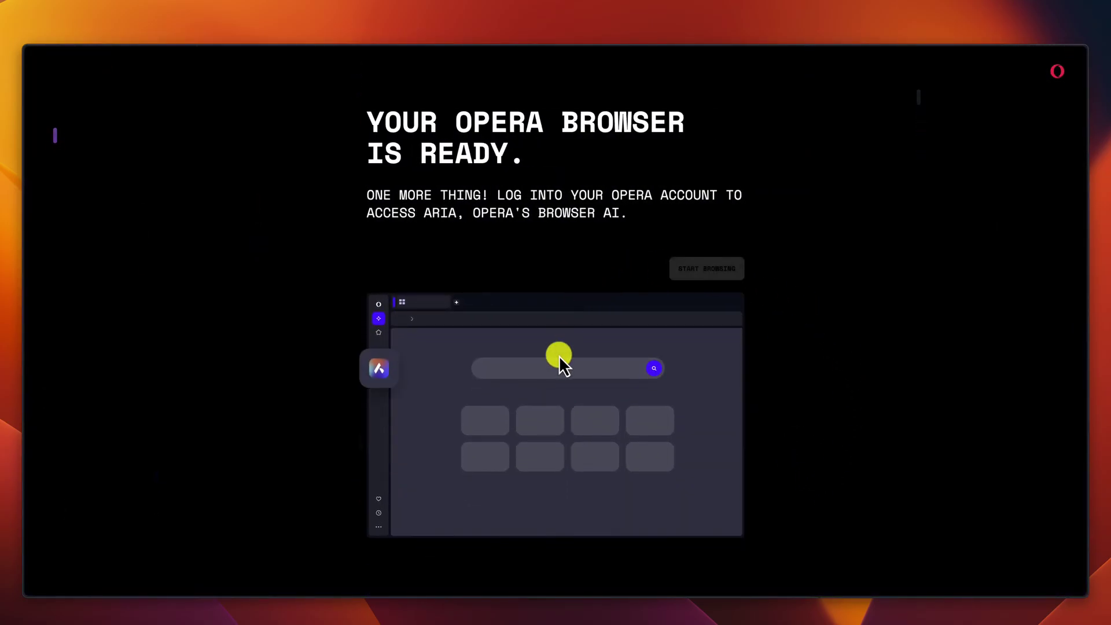
pyautogui.click(716, 269)
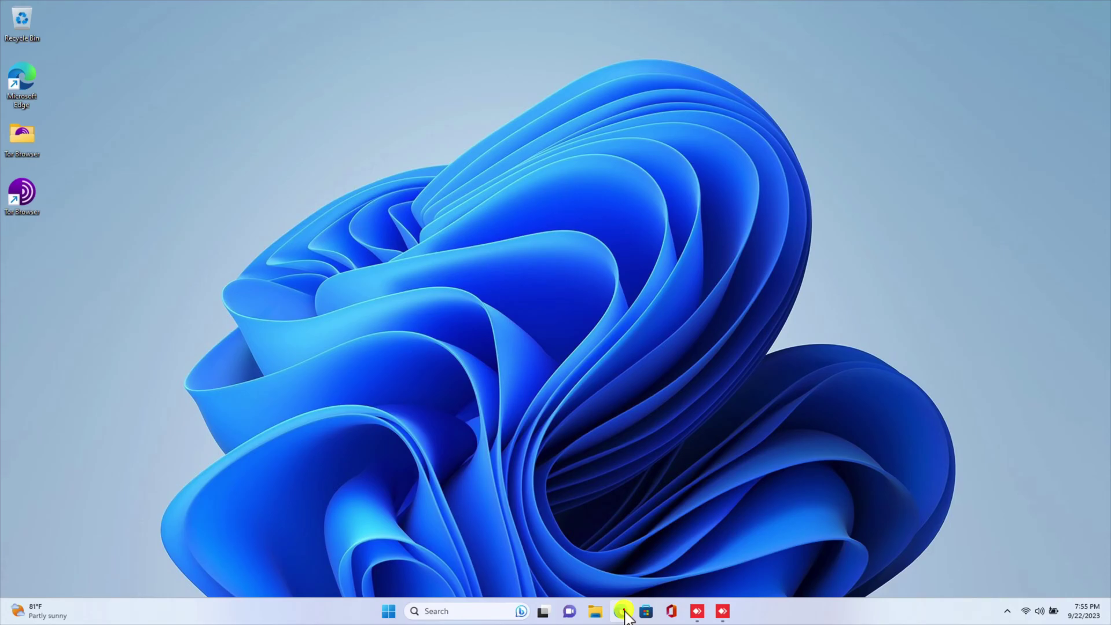
pyautogui.click(623, 611)
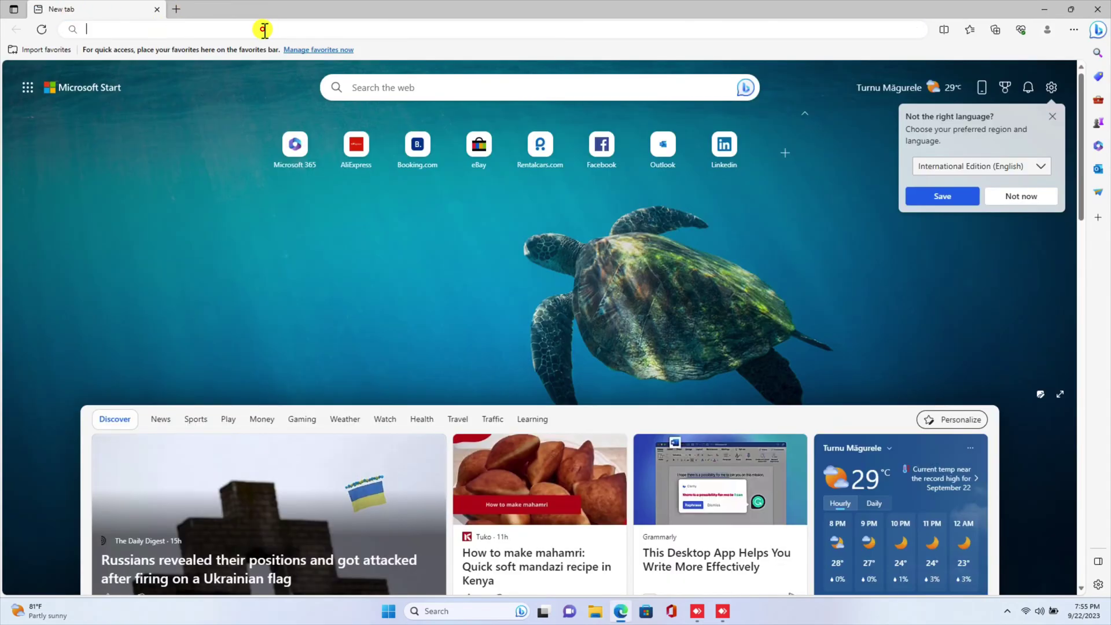
# Bing-search 'opera browser' in Edge, open opera.com, accept cookies and download Opera.
pyautogui.click(264, 29)
pyautogui.write('op')
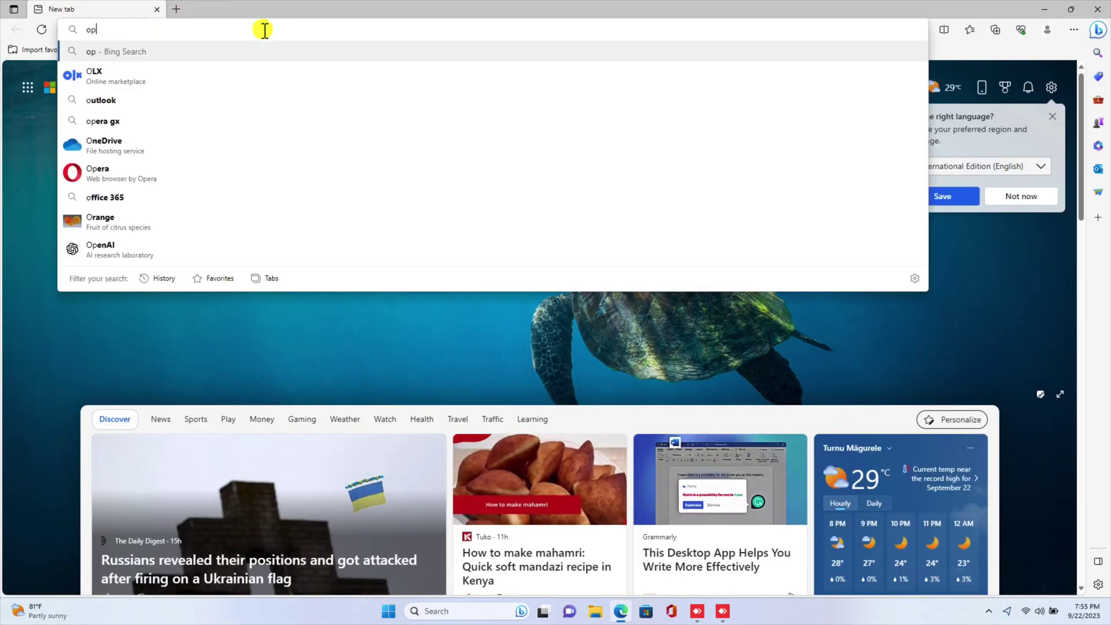
pyautogui.write('era browser')
pyautogui.press('Return')
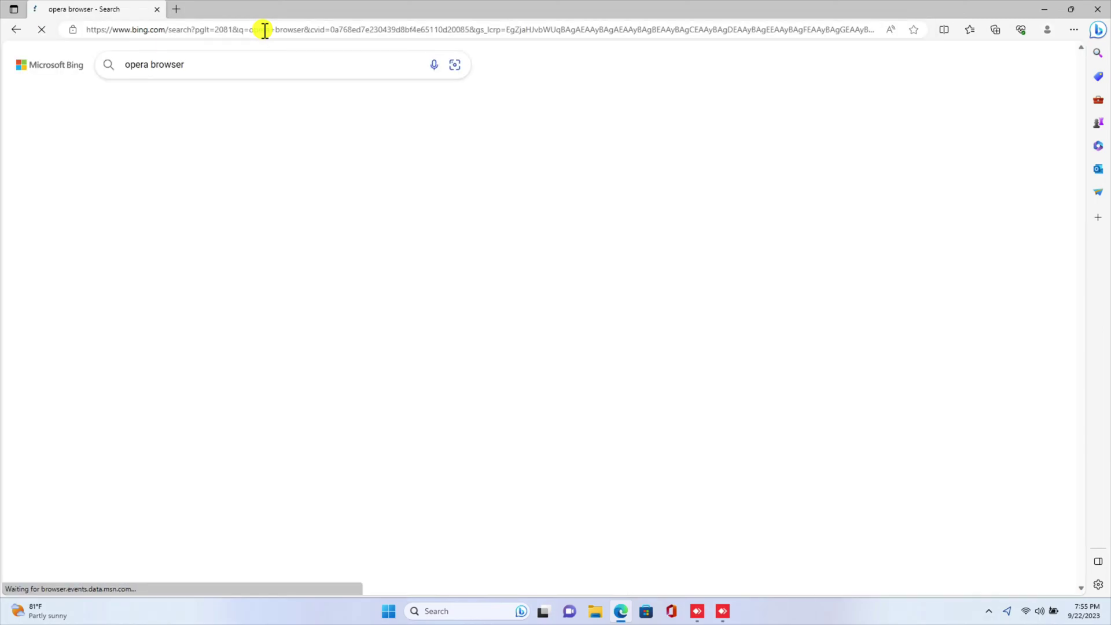
pyautogui.click(216, 146)
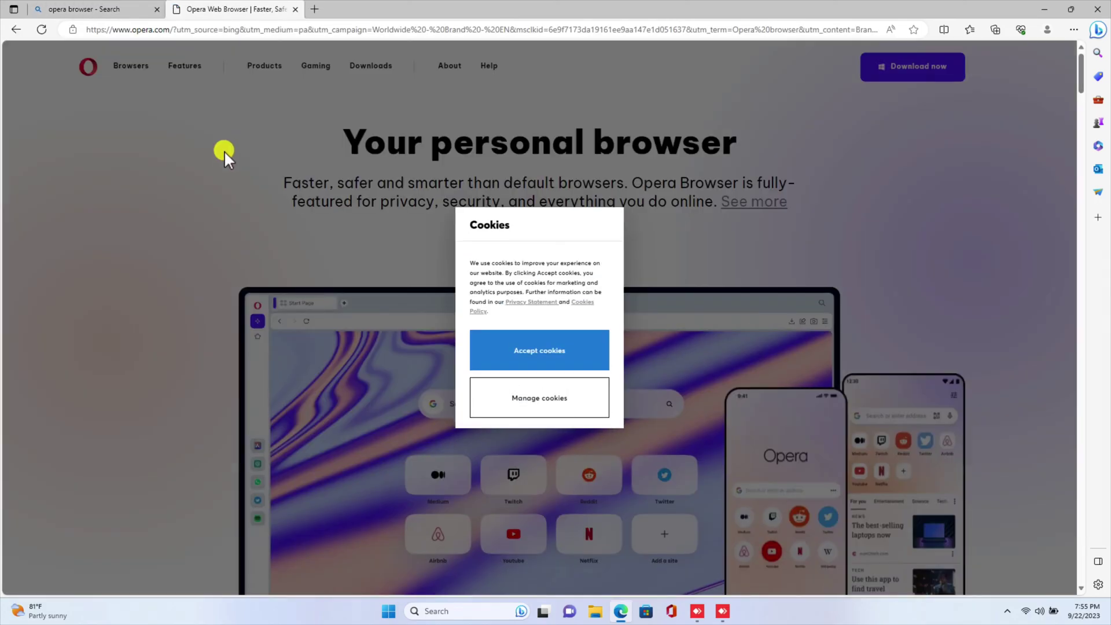
pyautogui.click(550, 356)
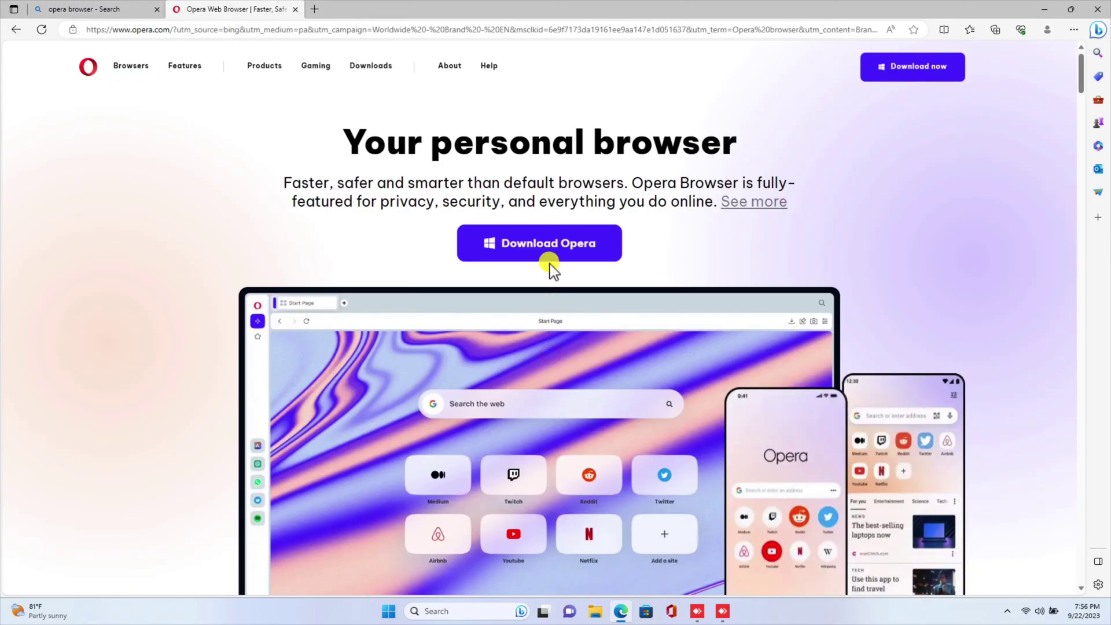
pyautogui.click(547, 246)
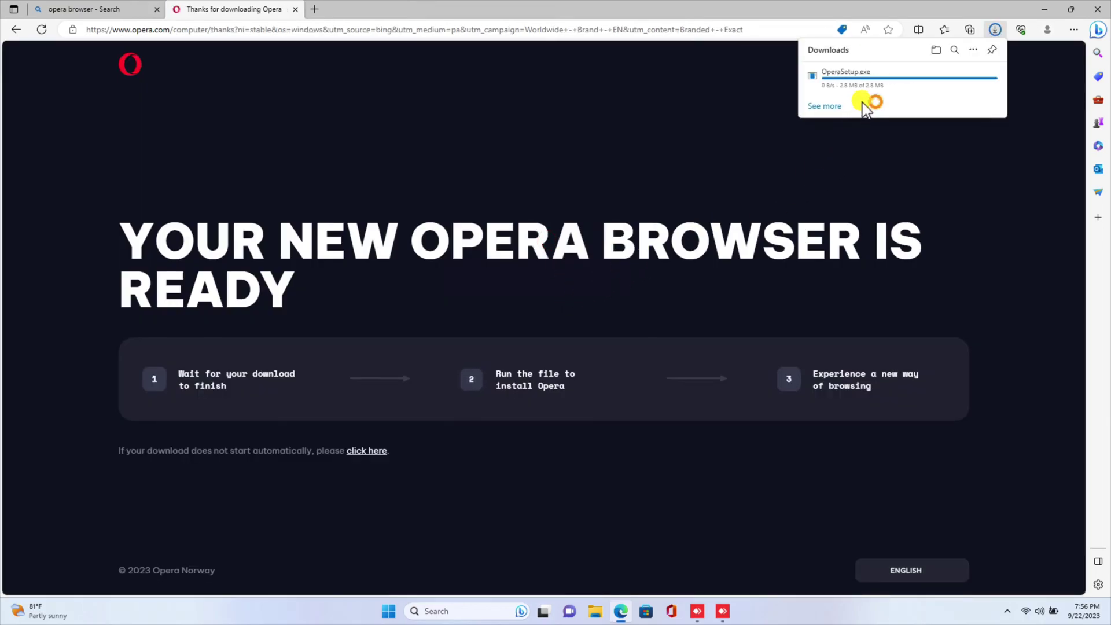
# Launch OperaSetup from its Downloads folder in File Explorer and close Edge.
pyautogui.click(952, 77)
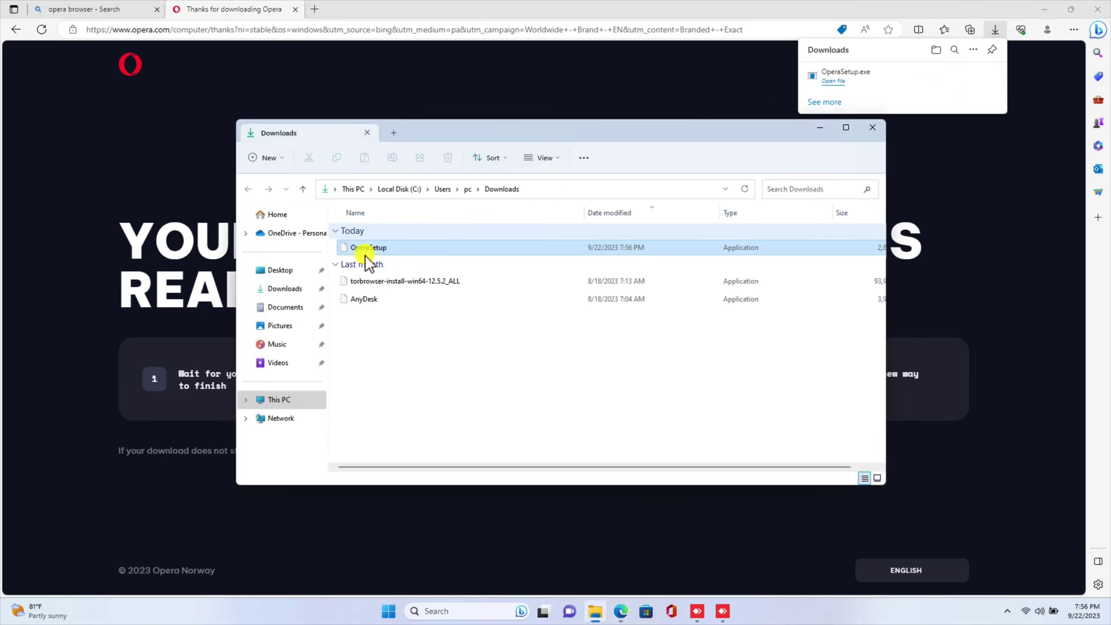
pyautogui.doubleClick(372, 249)
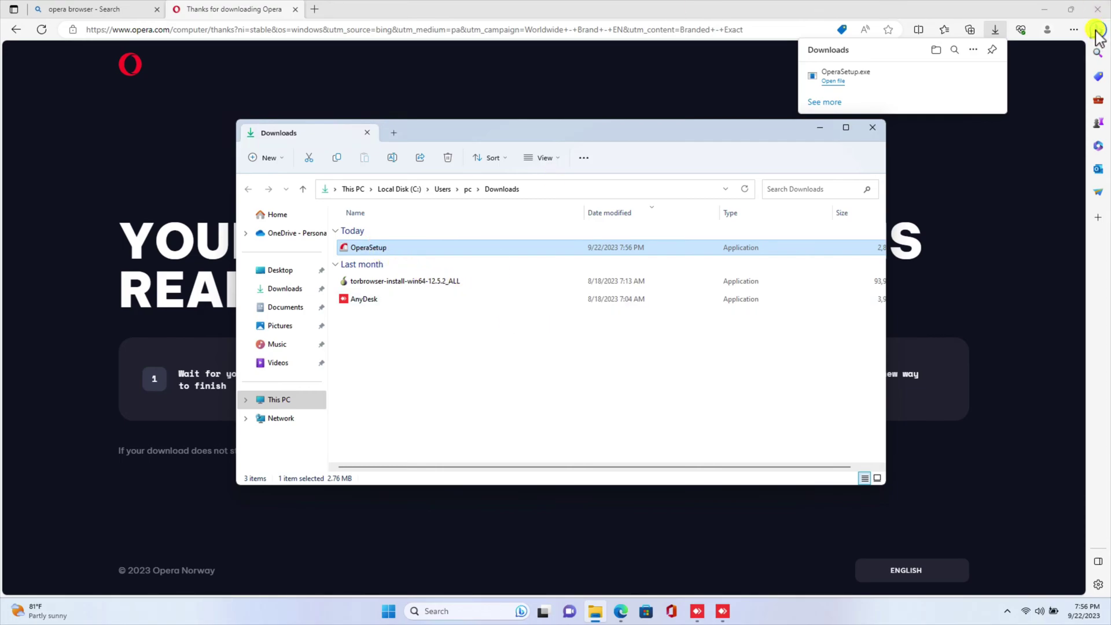
pyautogui.click(1103, 10)
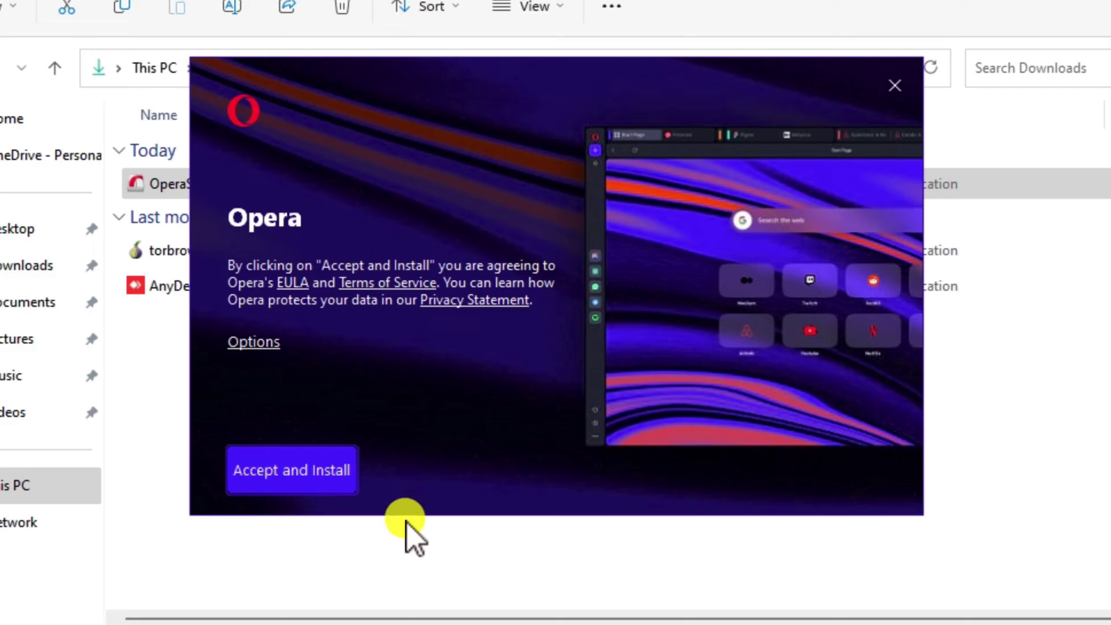
# Accept the installation terms and the Help Make Opera Better data-collection consent.
pyautogui.click(323, 469)
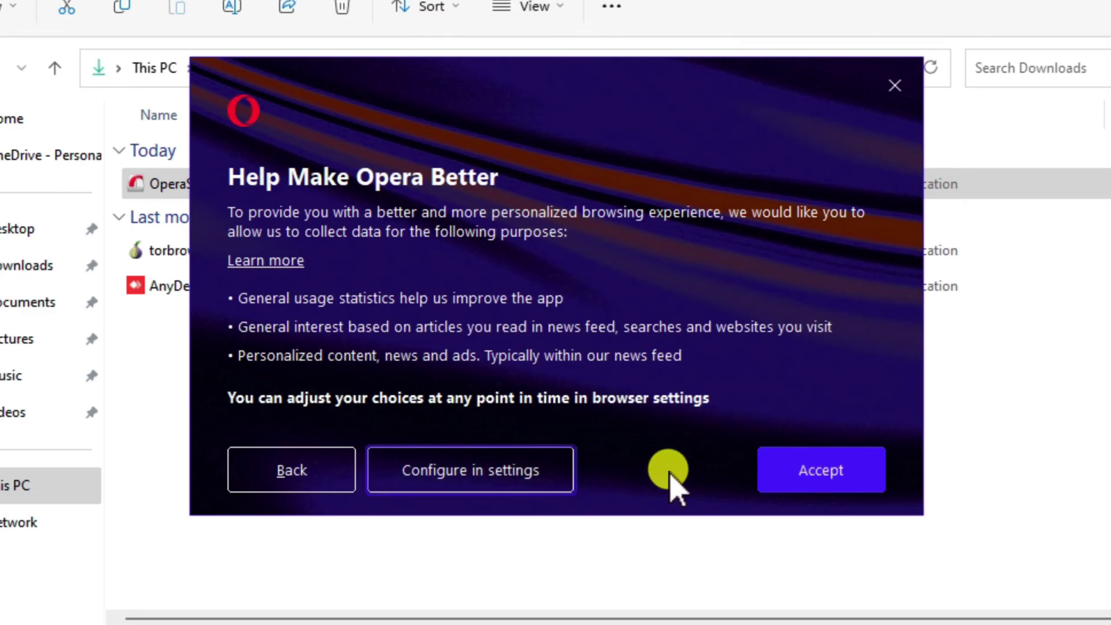
pyautogui.click(779, 471)
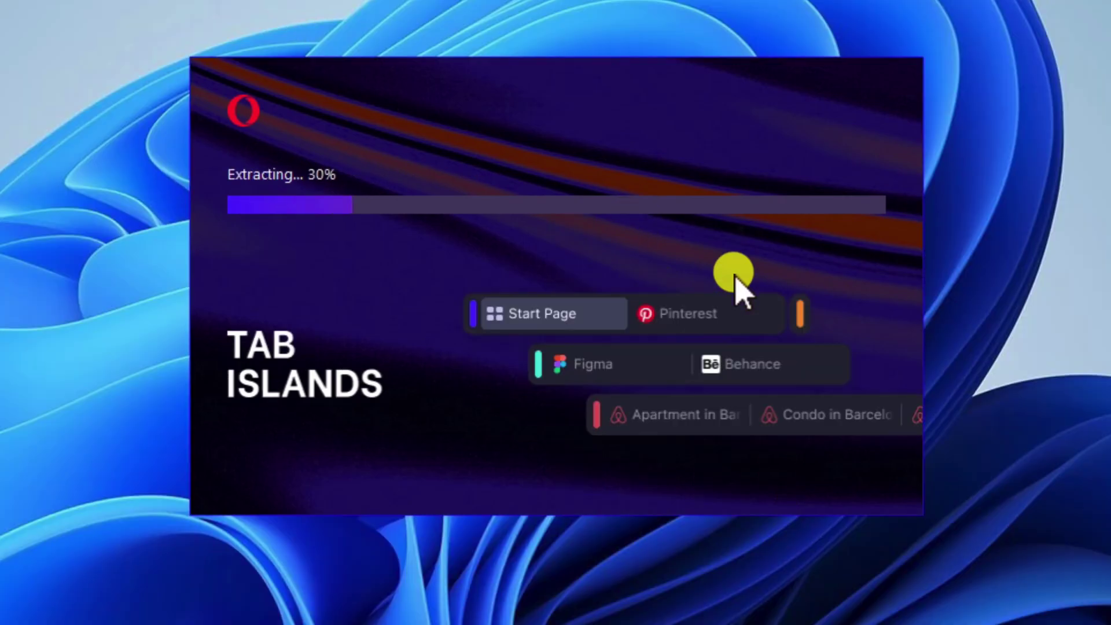
pyautogui.click(736, 277)
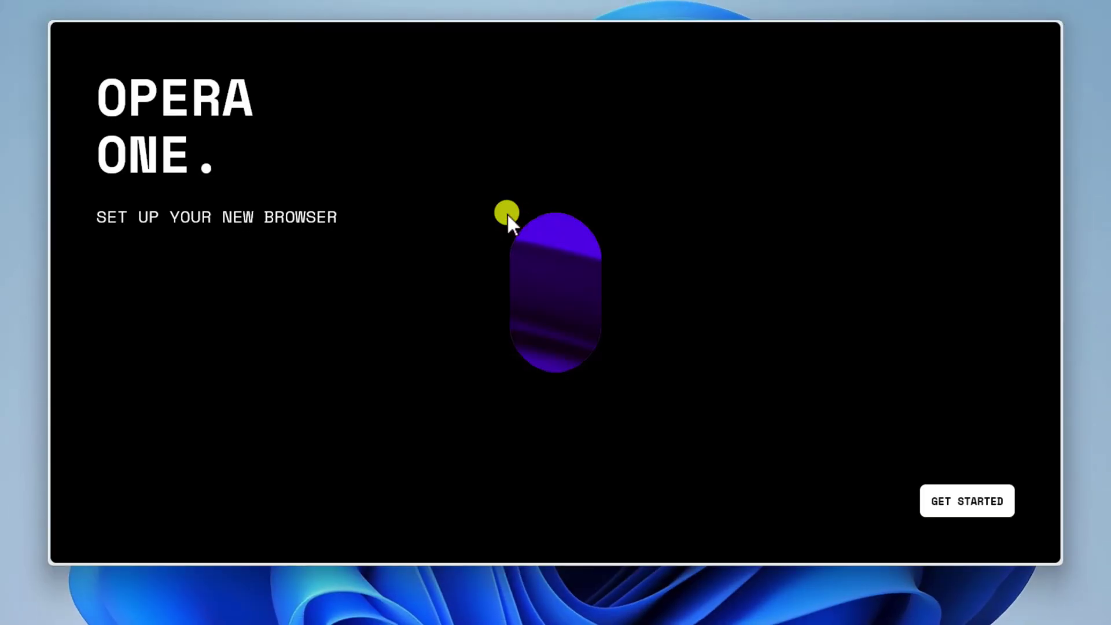
# Start the Opera setup and, after previewing Light and System, choose the Dark theme.
pyautogui.click(959, 505)
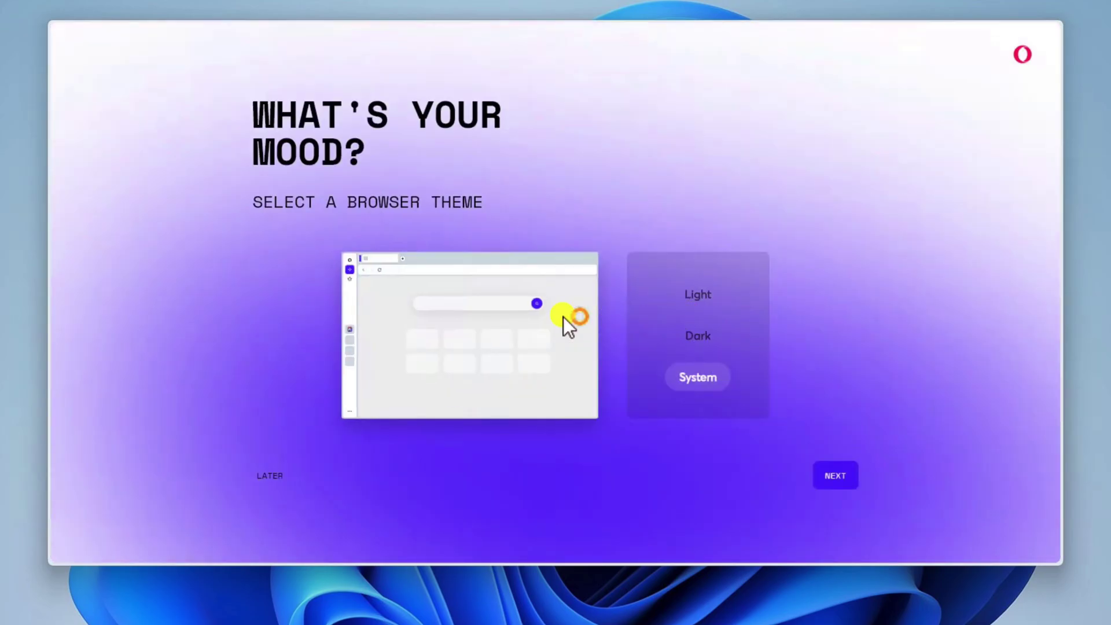
pyautogui.click(700, 335)
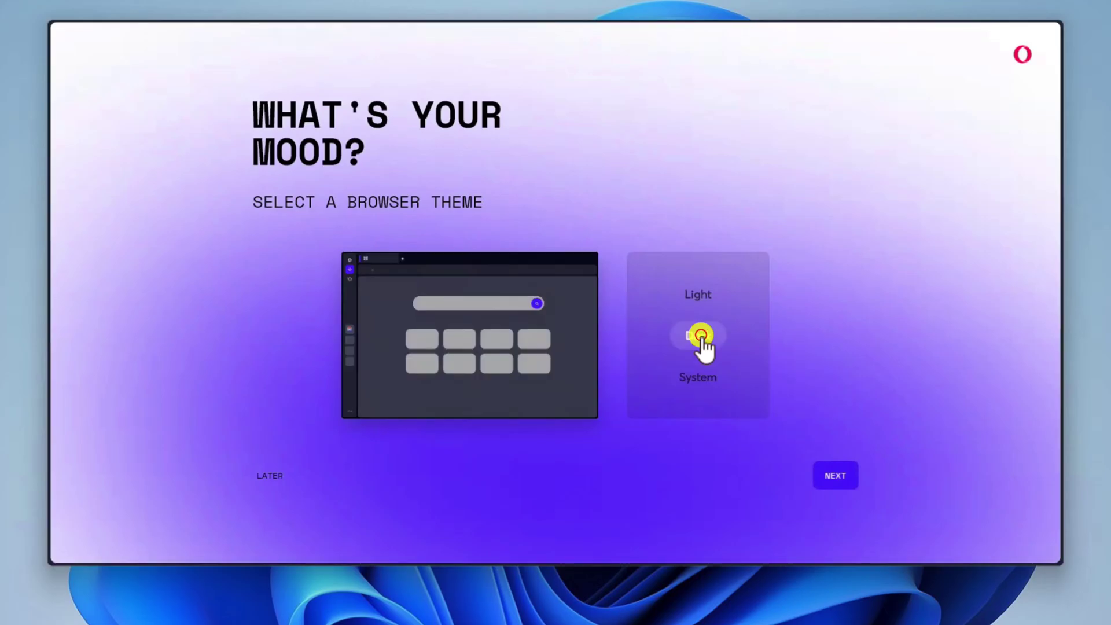
pyautogui.click(704, 300)
pyautogui.click(697, 375)
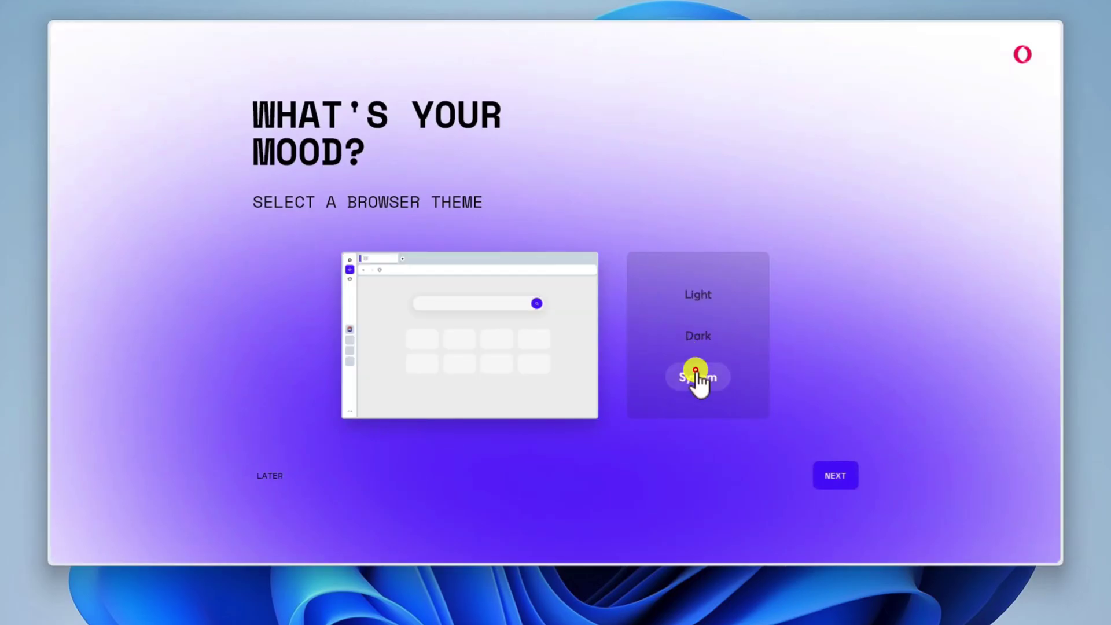
pyautogui.click(700, 335)
pyautogui.click(839, 476)
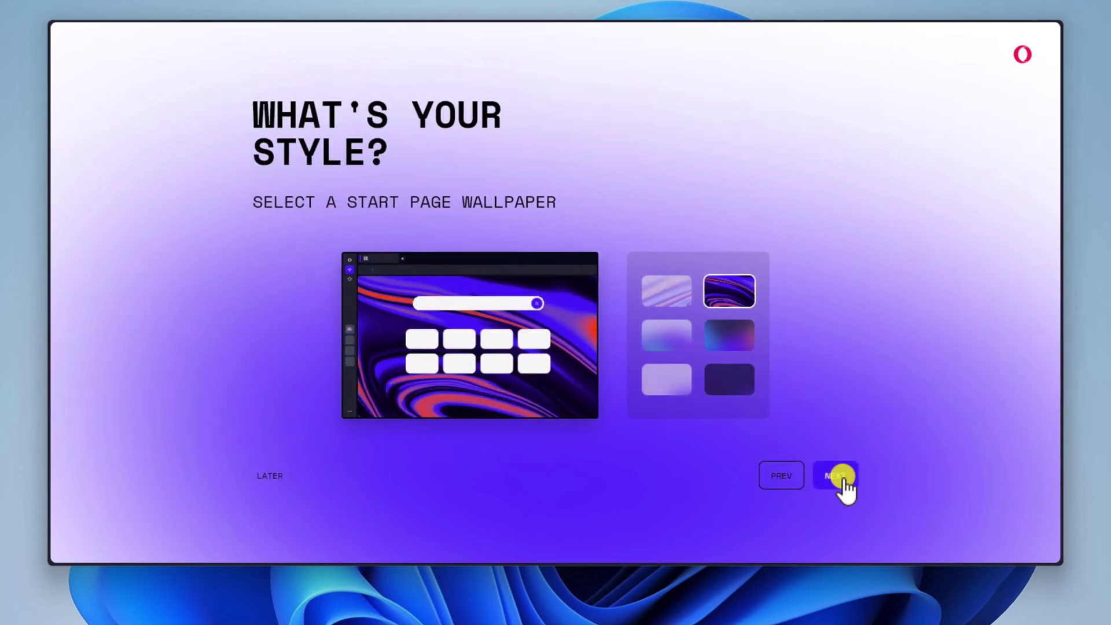
# Choose the bottom-left light start page wallpaper.
pyautogui.click(716, 338)
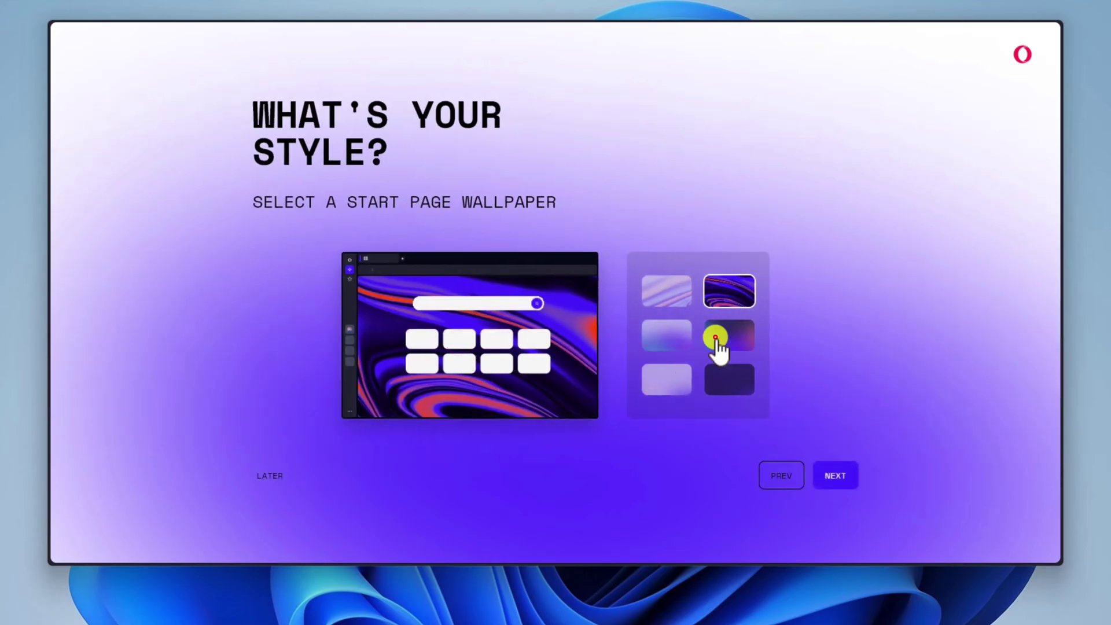
pyautogui.click(659, 296)
pyautogui.click(661, 380)
pyautogui.click(832, 473)
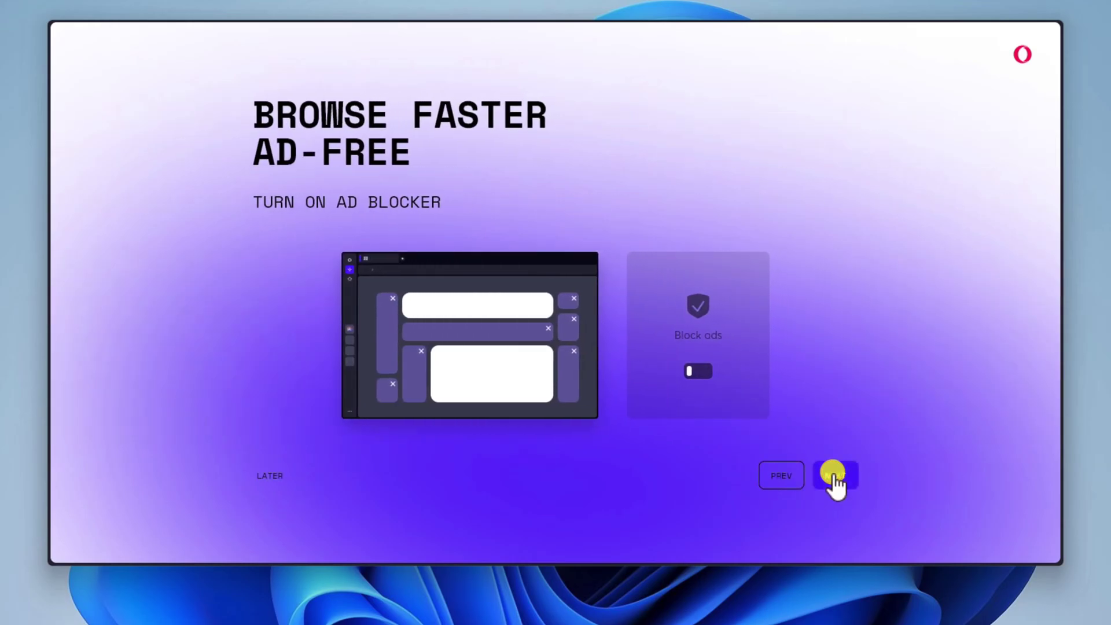
# Switch on Block ads, then tick Telegram, Instagram, X and TikTok as sidebar apps.
pyautogui.click(701, 373)
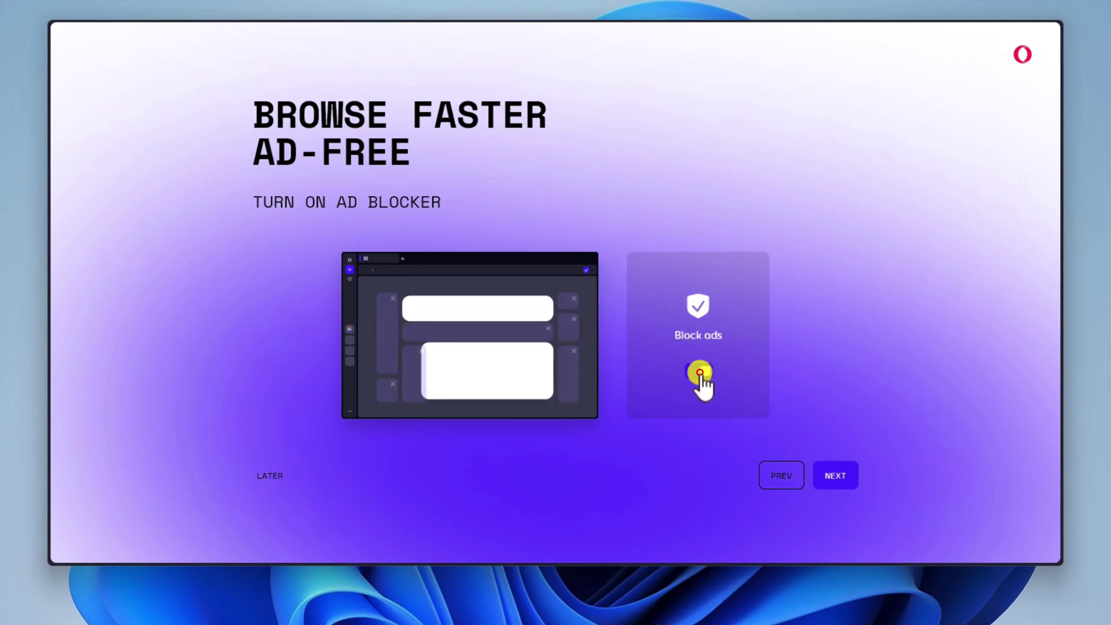
pyautogui.click(844, 475)
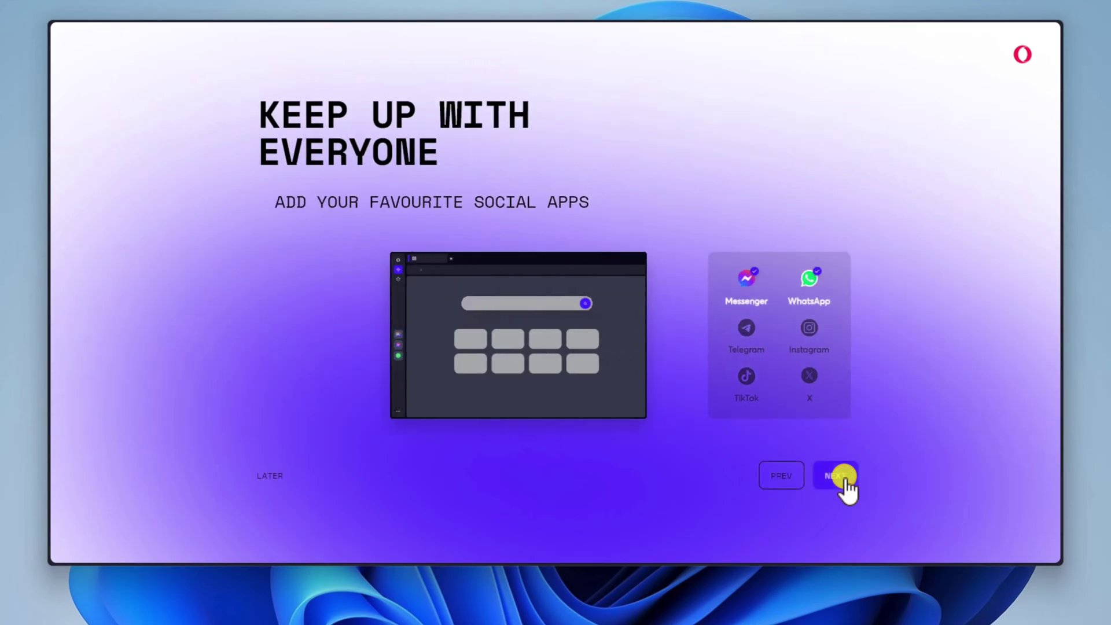
pyautogui.click(660, 330)
pyautogui.click(726, 336)
pyautogui.click(729, 377)
pyautogui.click(666, 377)
pyautogui.click(829, 477)
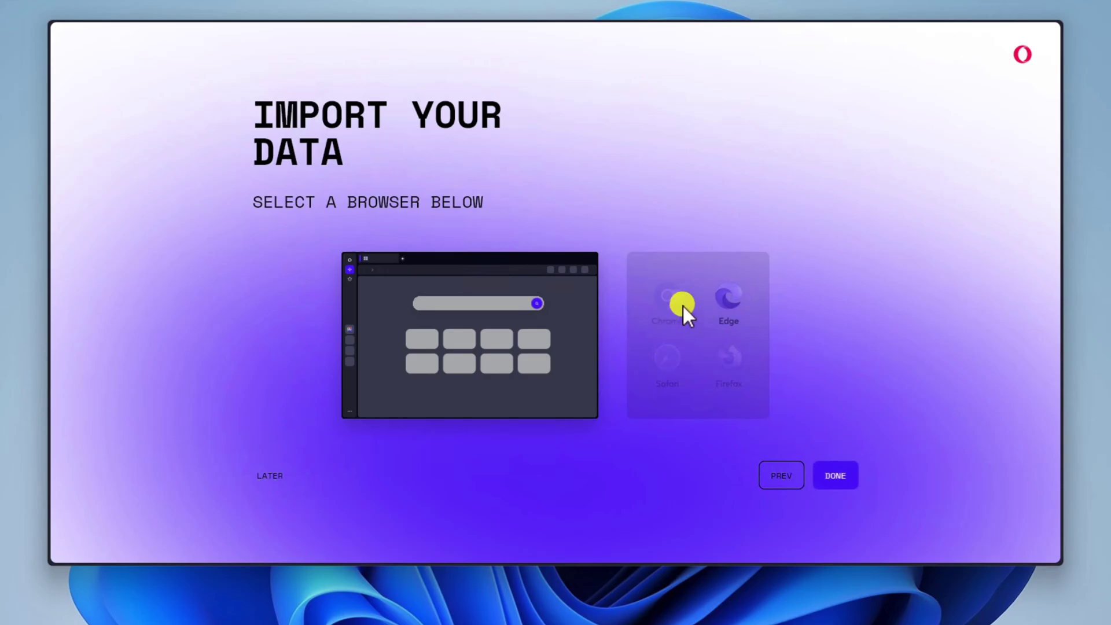
# Import Edge browsing data into Opera, complete the setup wizard, and start browsing.
pyautogui.click(727, 300)
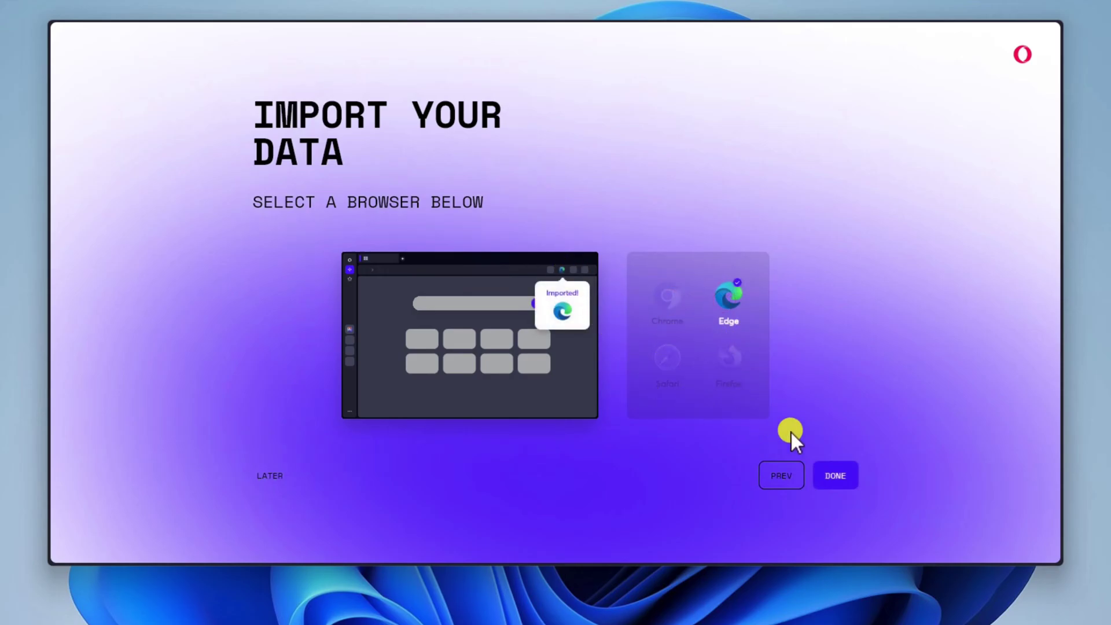
pyautogui.click(836, 475)
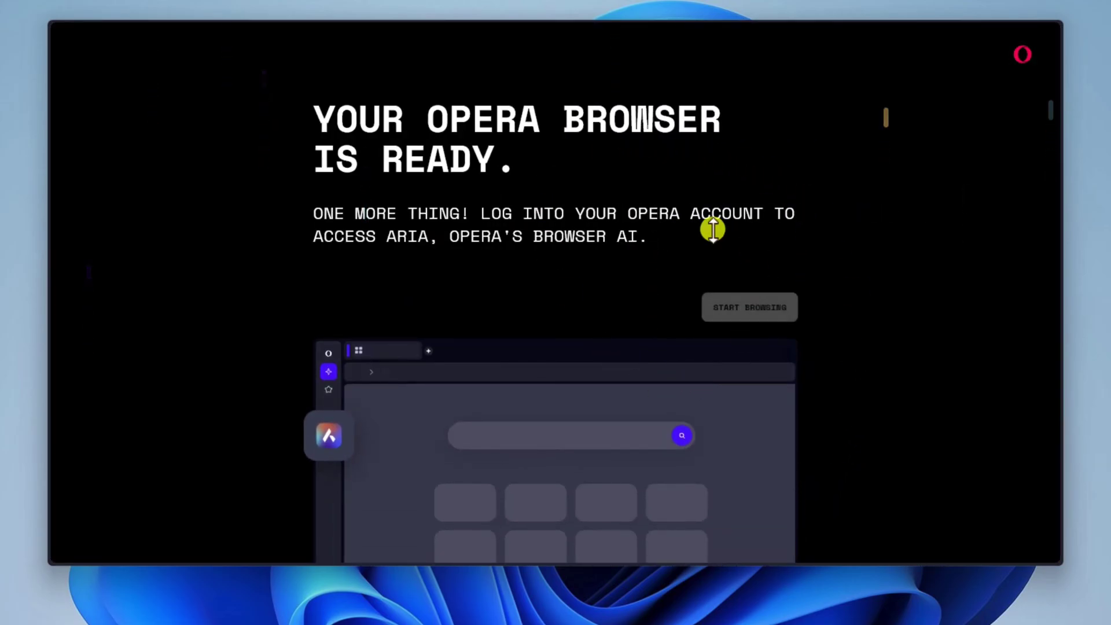
pyautogui.click(743, 312)
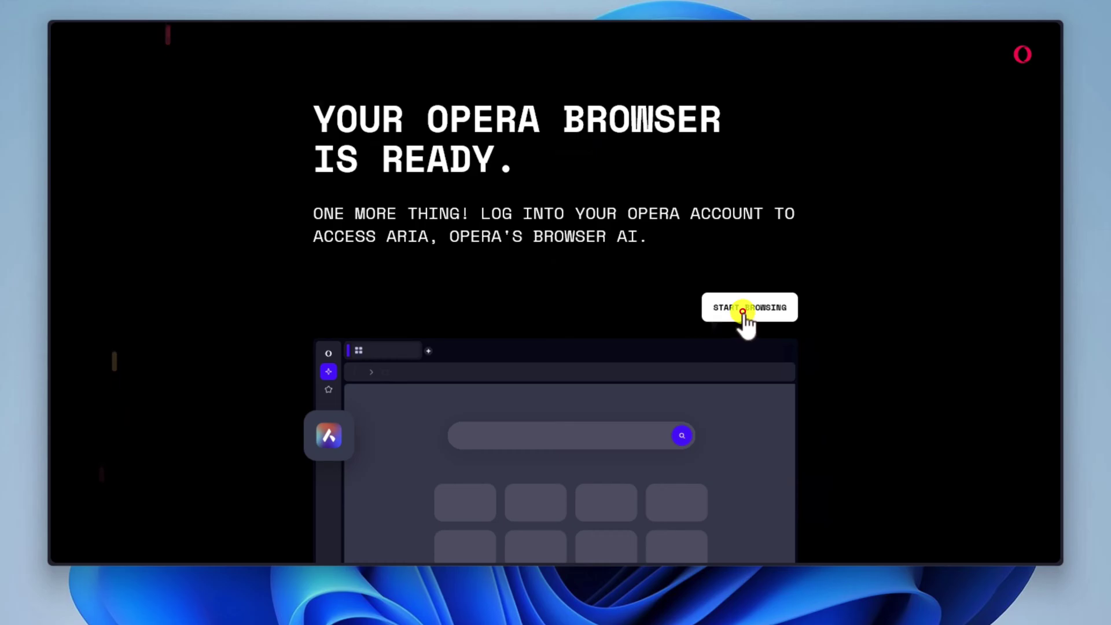